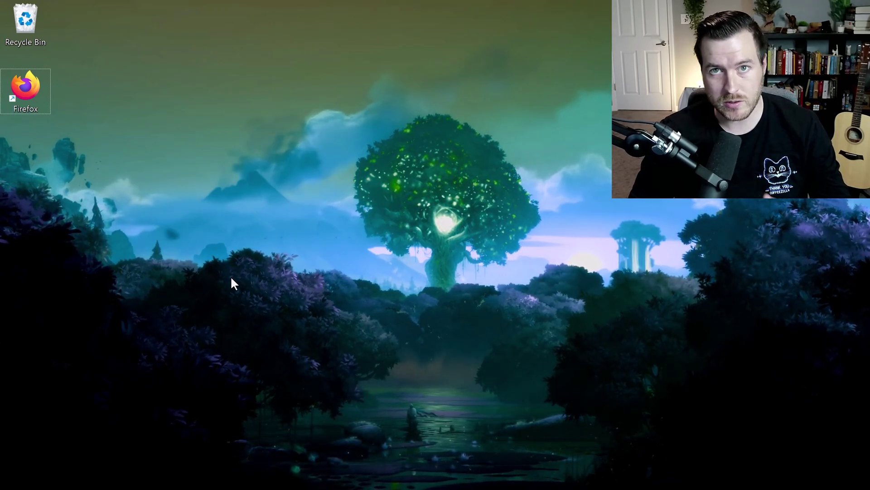
Search the Start menu for 'firefox' and bring up the options for the Firefox best match
left_click(233, 283)
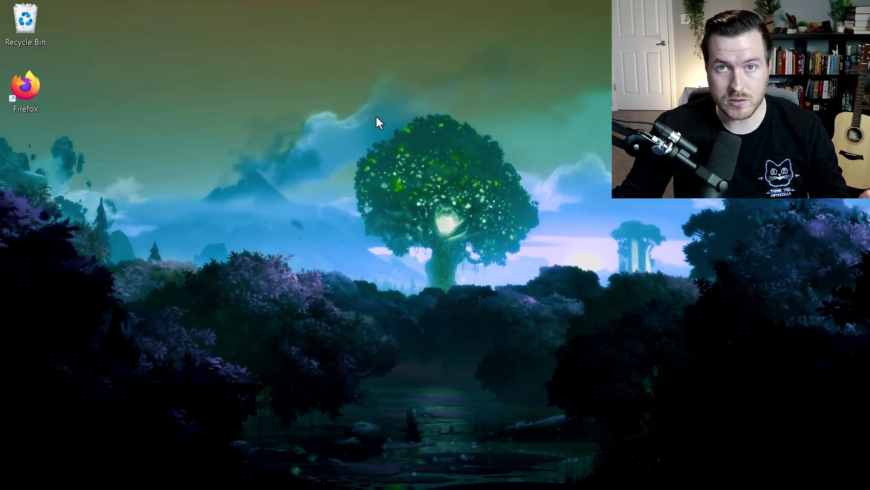
key("super")
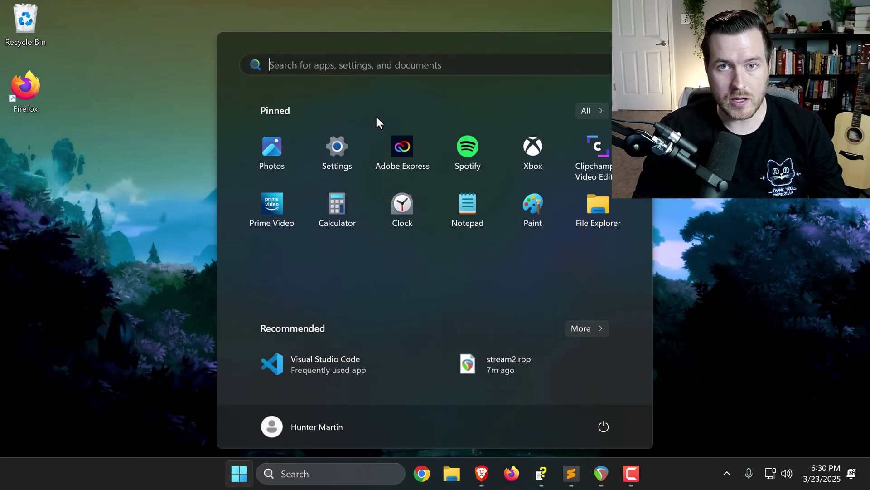
type("firefox")
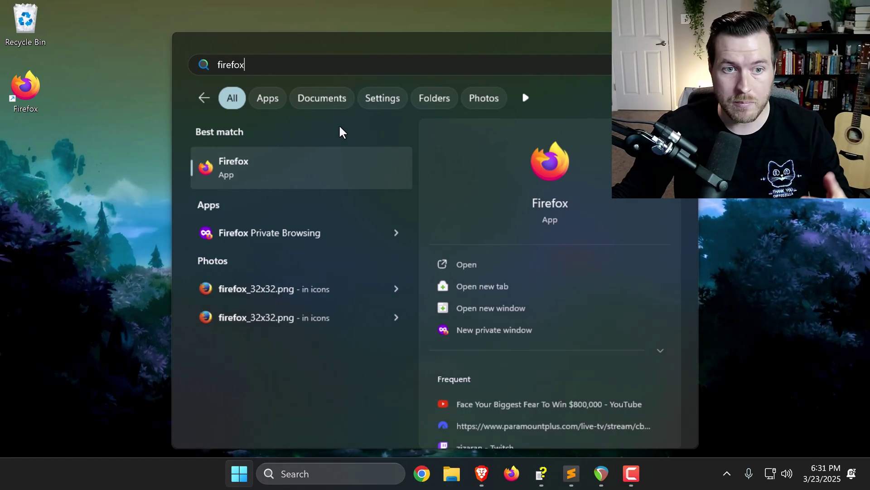
right_click(261, 179)
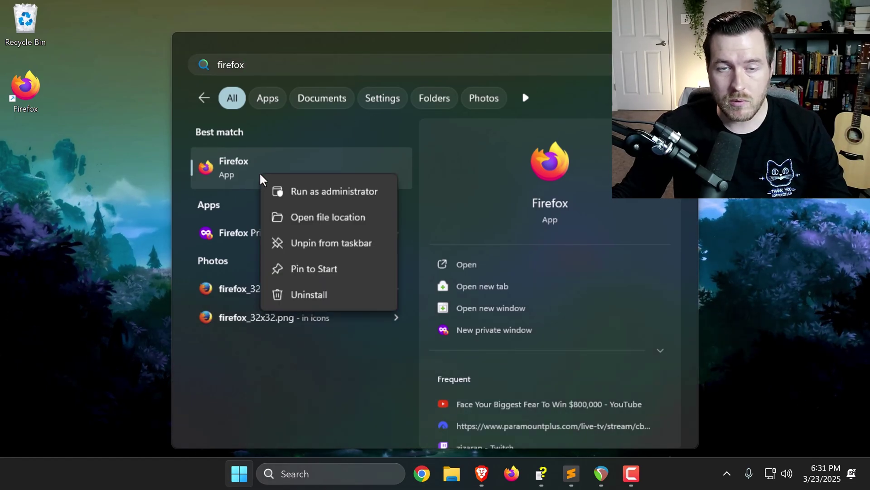
Go from the Firefox shortcut to the Mozilla Firefox install folder in Program Files
left_click(327, 217)
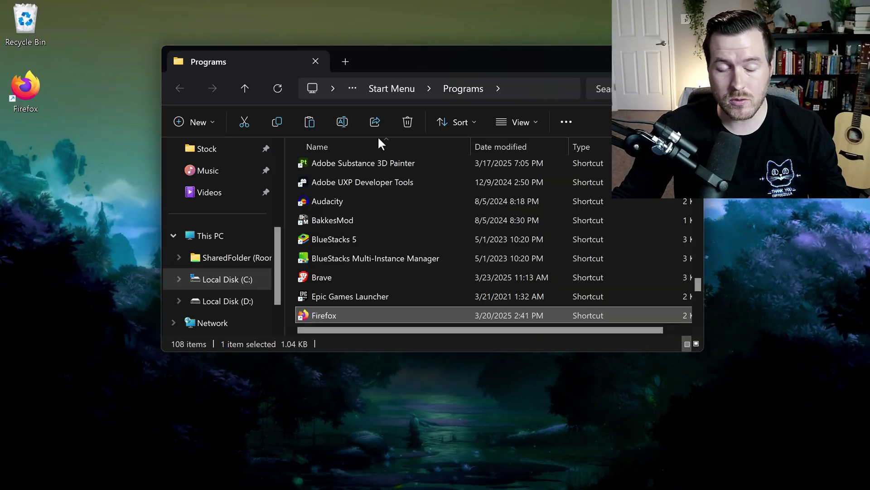
right_click(341, 312)
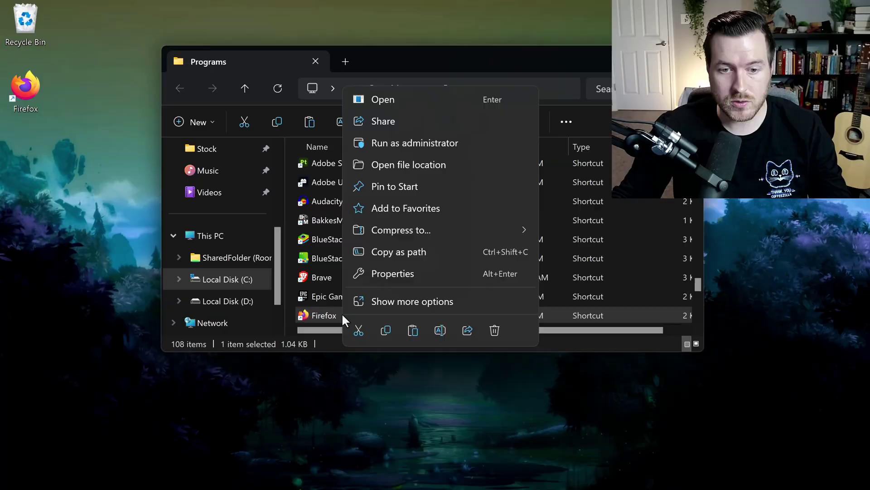
left_click(450, 164)
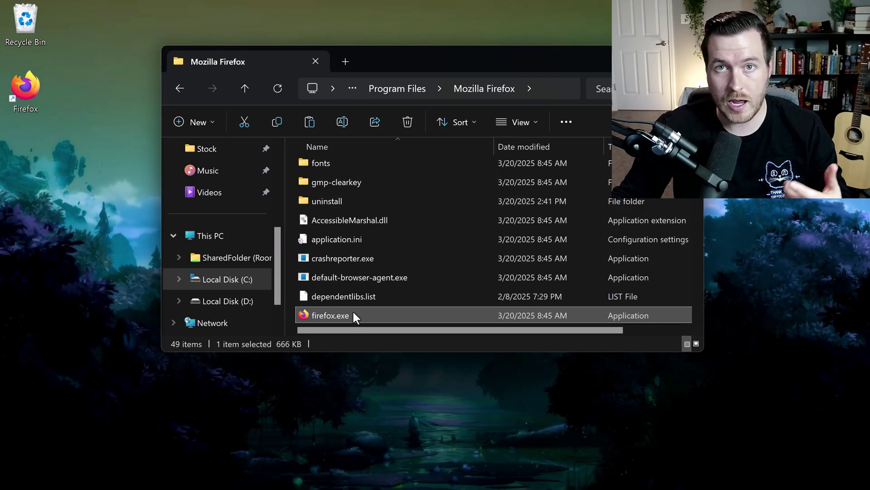
Create a shortcut to firefox.exe and accept placing it on the desktop
mouse_move(353, 315)
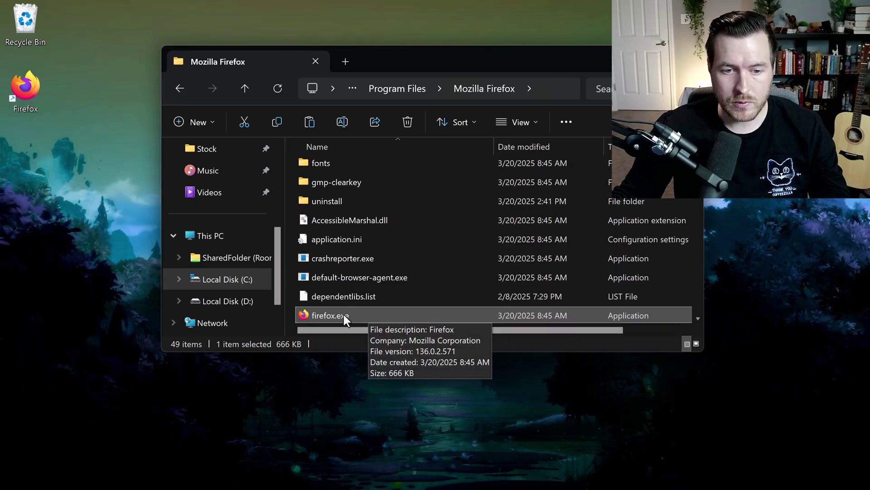
right_click(344, 314)
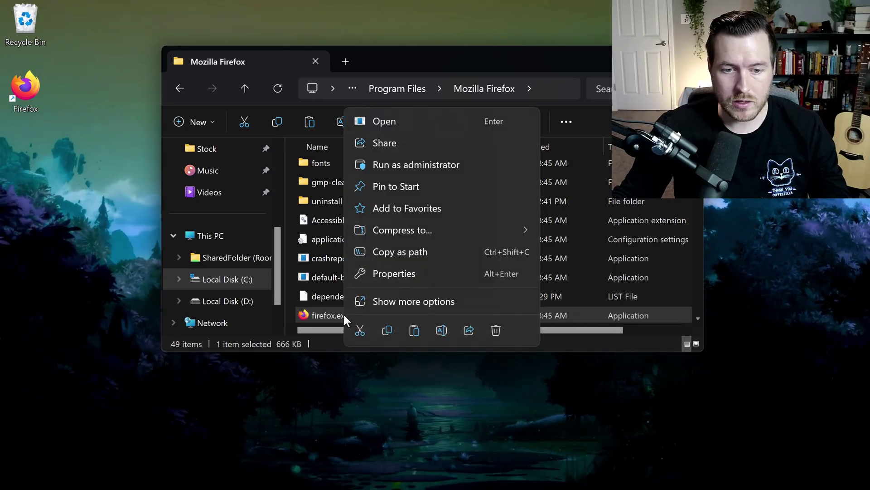
left_click(415, 303)
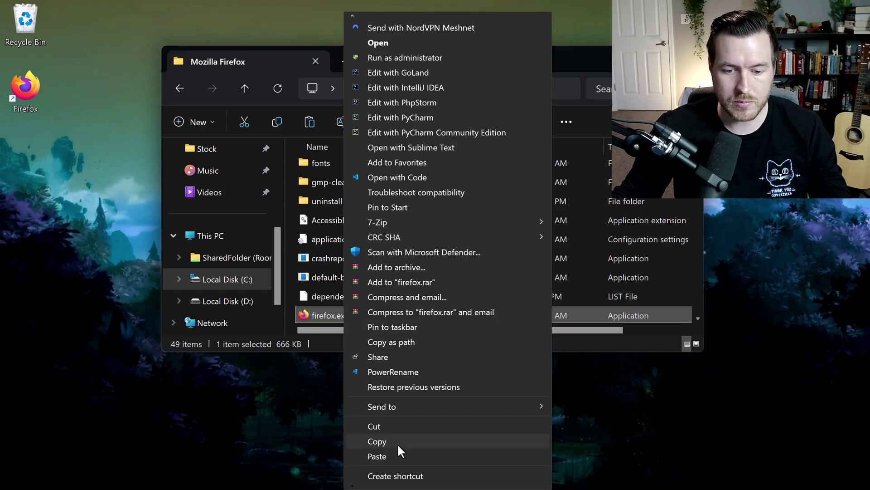
left_click(386, 480)
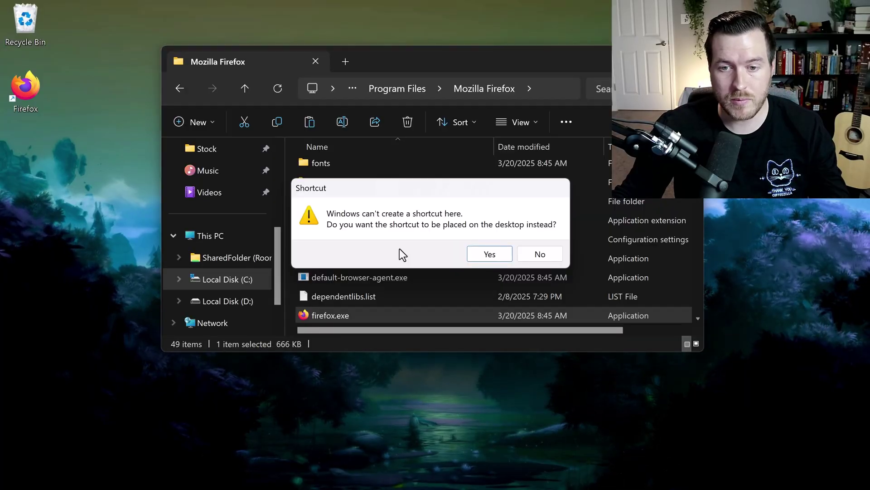
left_click(494, 254)
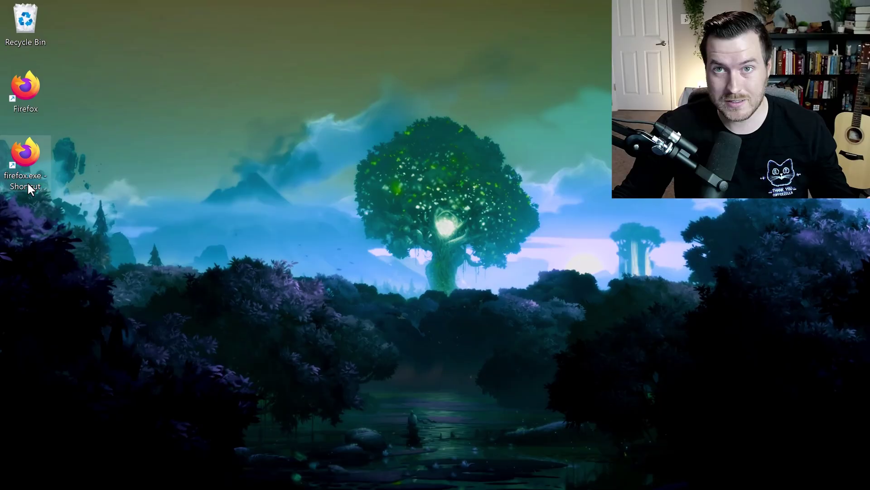
Assign Ctrl + Alt + D as the shortcut key of the firefox.exe shortcut
right_click(30, 151)
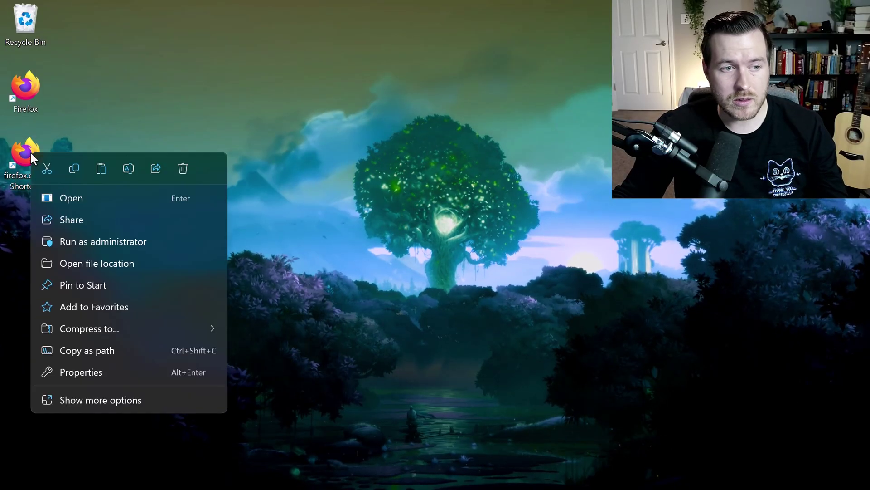
left_click(116, 372)
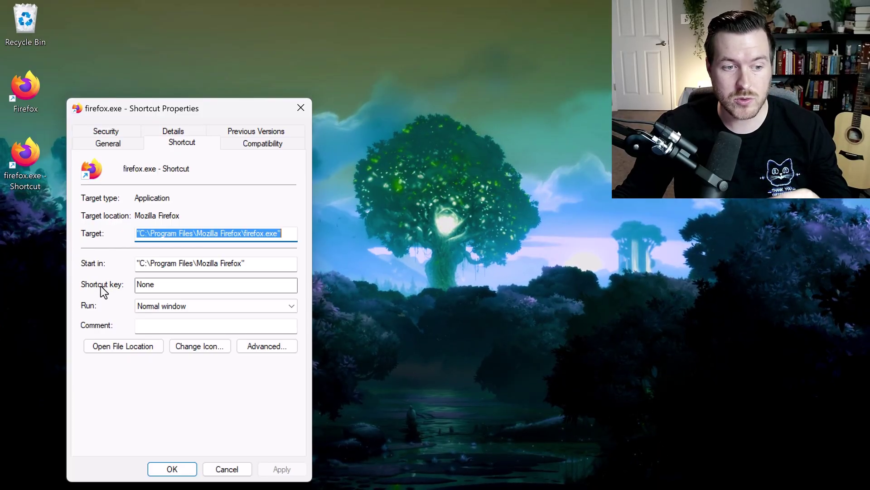
left_click(162, 291)
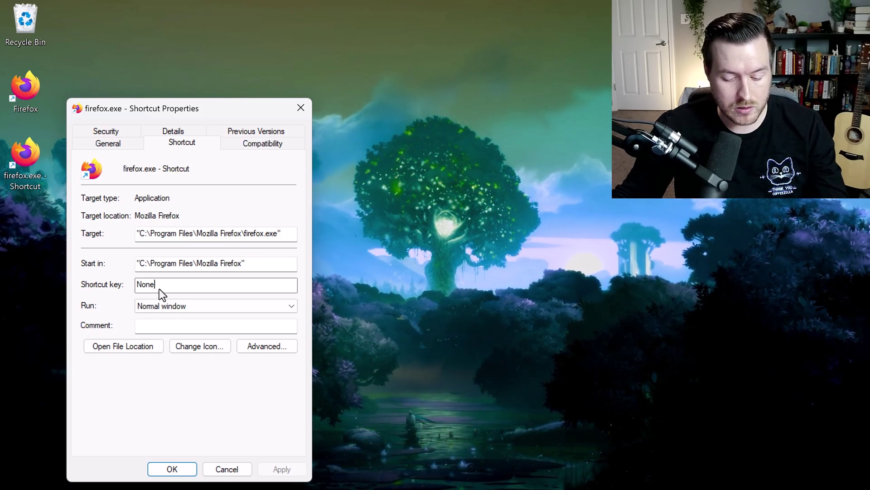
key("ctrl+alt+d")
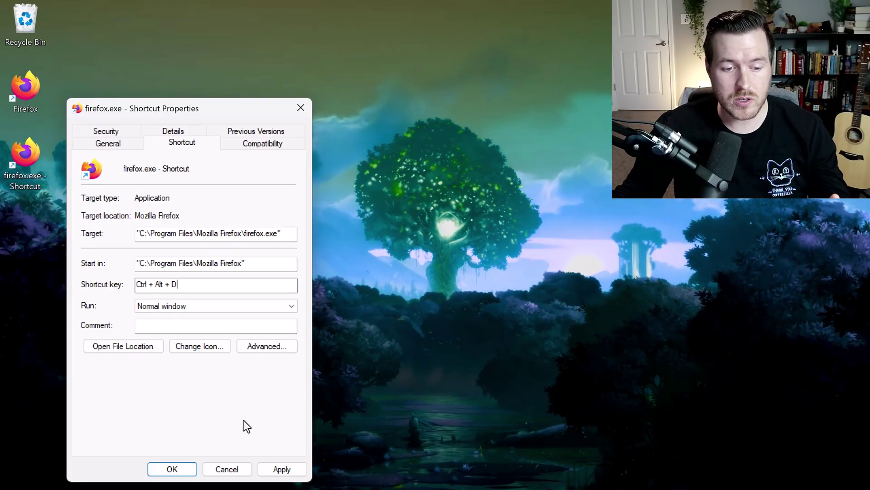
left_click(282, 469)
left_click(162, 469)
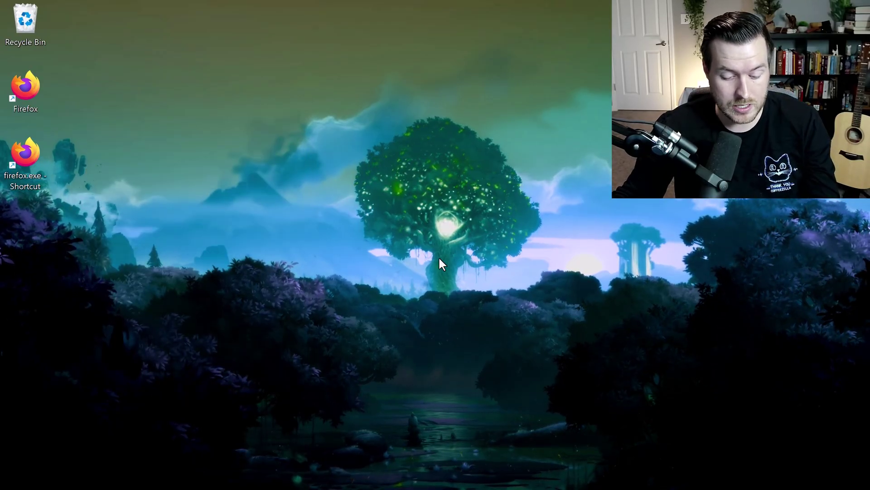
Create a shortcut to the Videos folder in Stock and open that shortcut's Properties
key("Return")
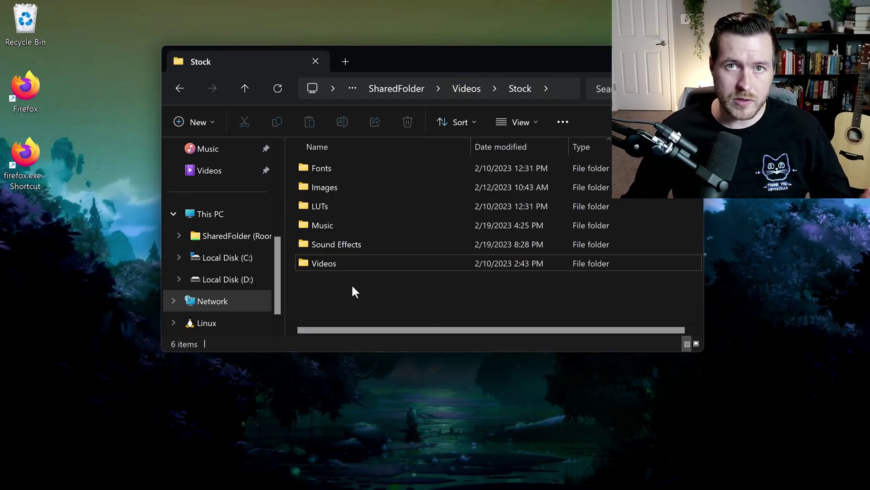
left_click(345, 262)
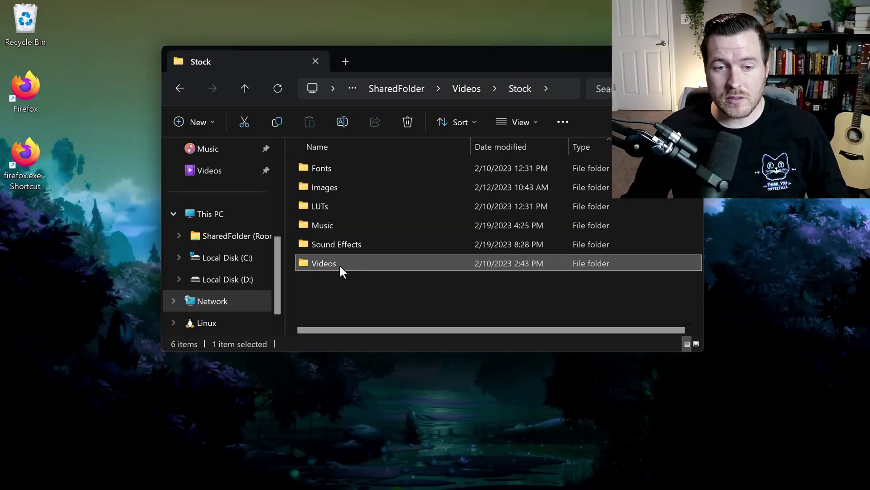
right_click(340, 266)
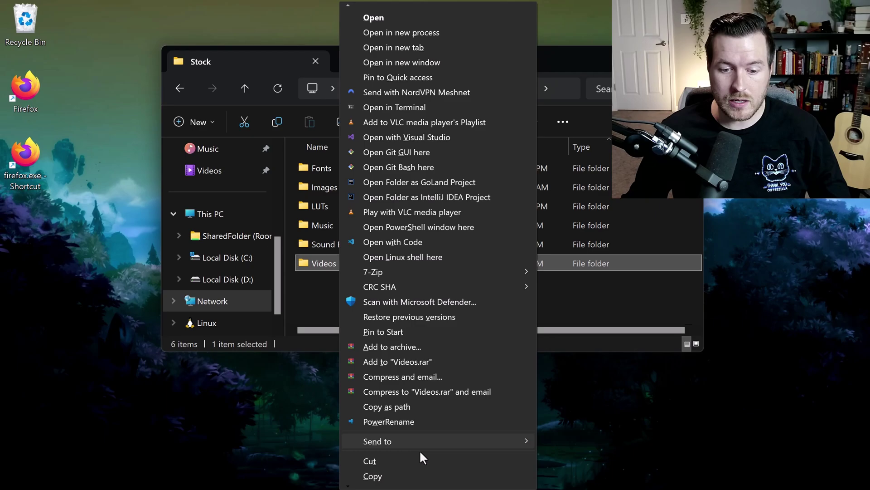
scroll(420, 450, "down", 5)
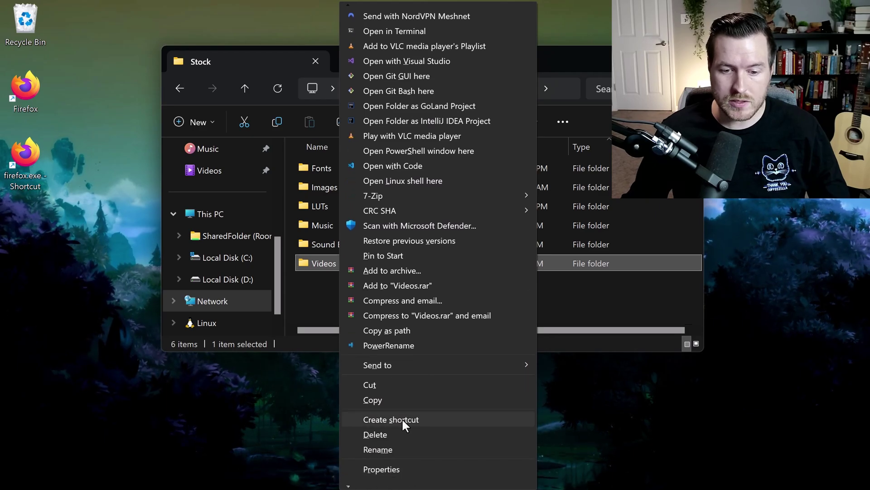
left_click(402, 417)
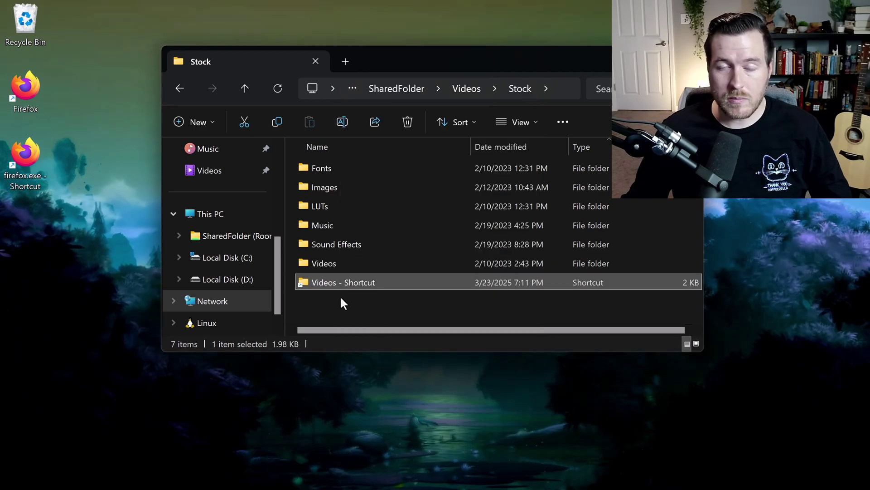
right_click(341, 281)
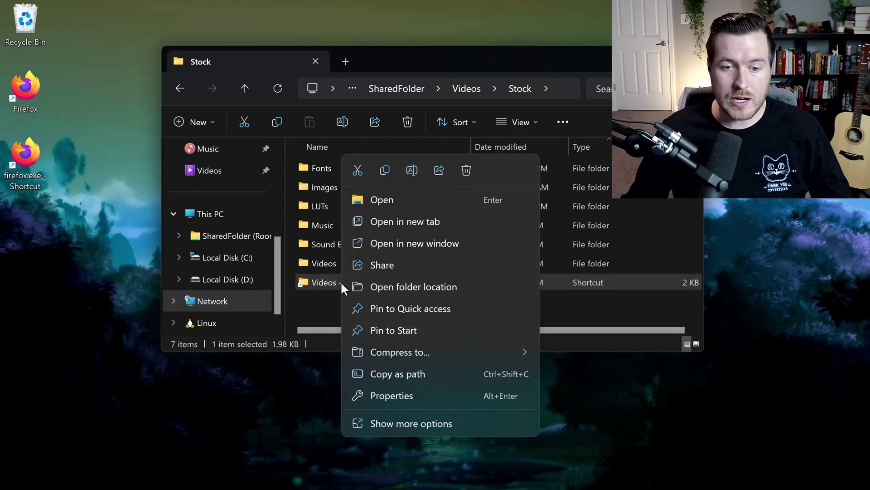
left_click(392, 396)
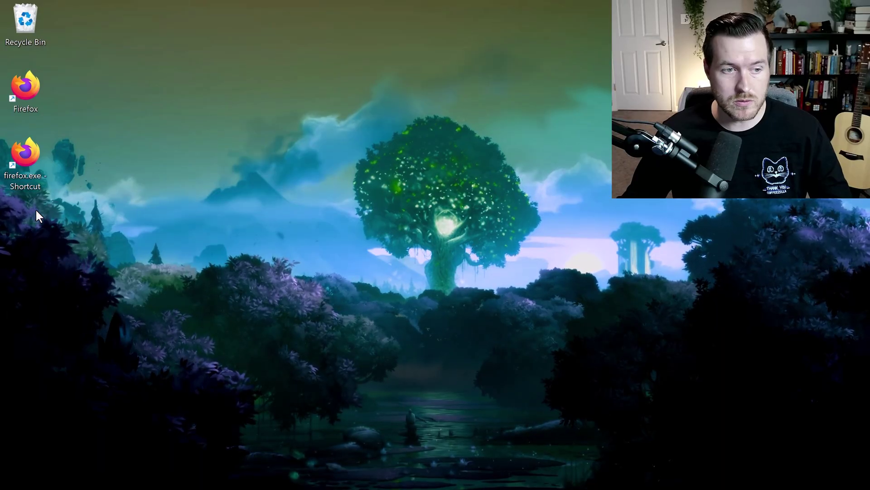
Create a new desktop shortcut whose target is cmd
right_click(43, 230)
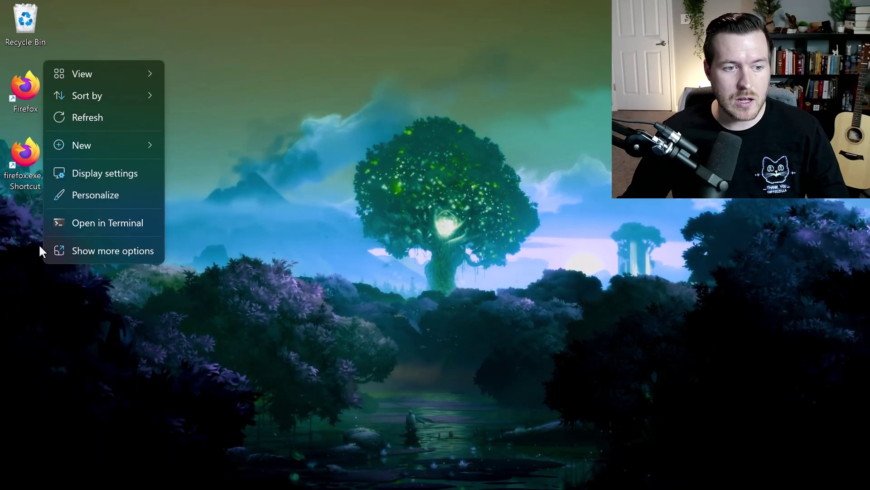
mouse_move(97, 145)
left_click(217, 172)
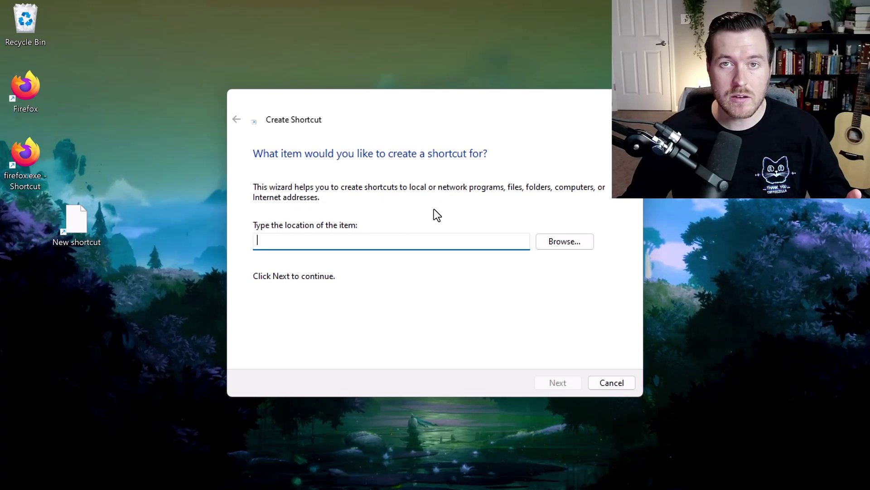
type("cmd")
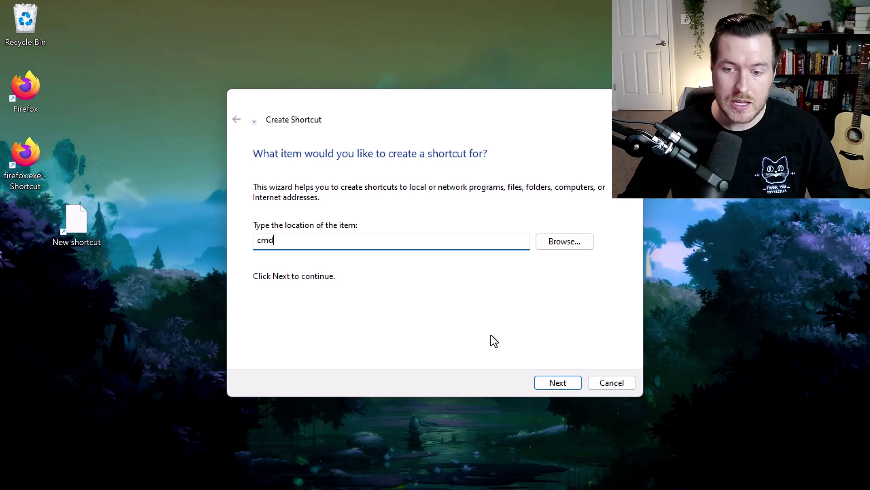
left_click(558, 383)
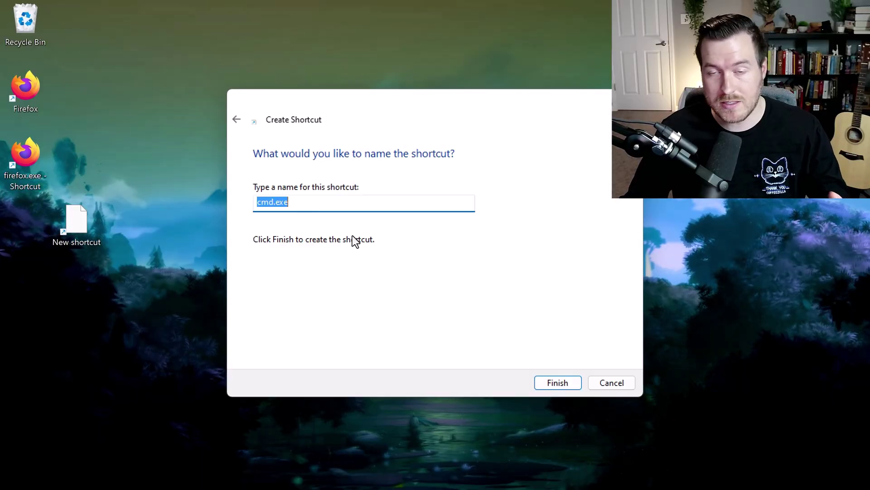
left_click(570, 381)
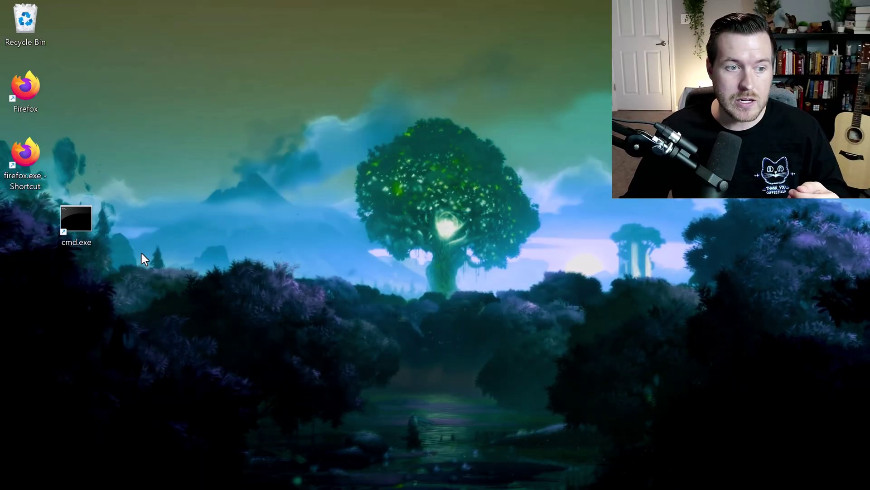
Test the cmd.exe shortcut by launching and closing Command Prompt
double_click(81, 221)
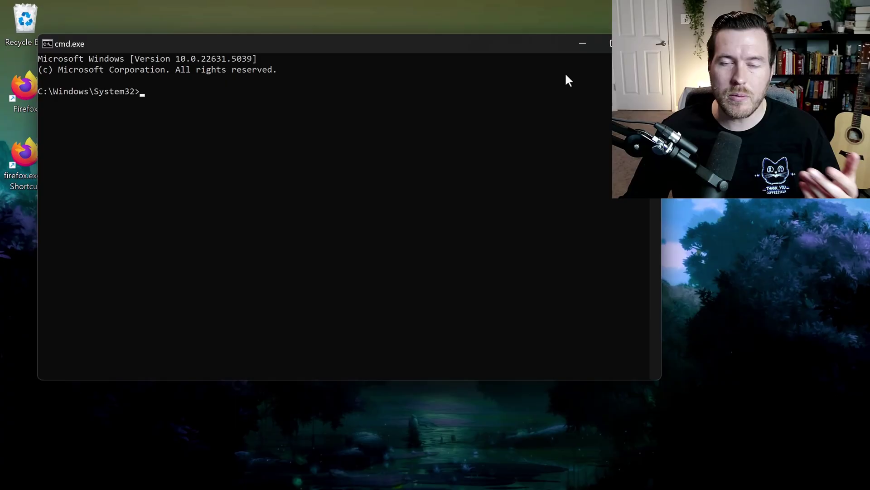
left_click(639, 44)
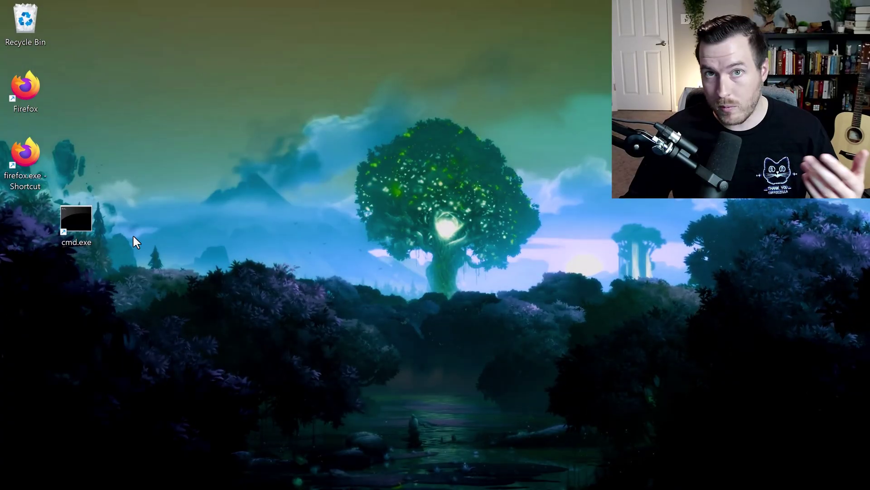
right_click(73, 218)
Give the cmd.exe shortcut the shortcut key Ctrl + Alt + G
left_click(183, 401)
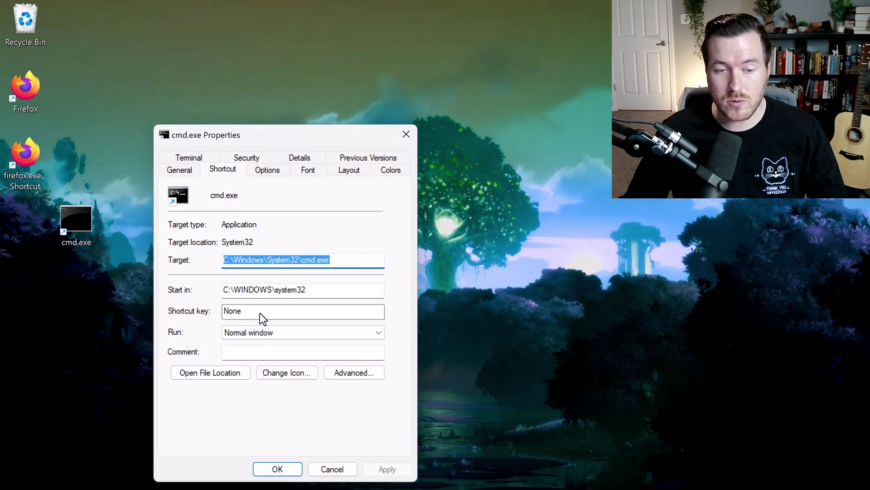
left_click(259, 313)
key("ctrl+alt+g")
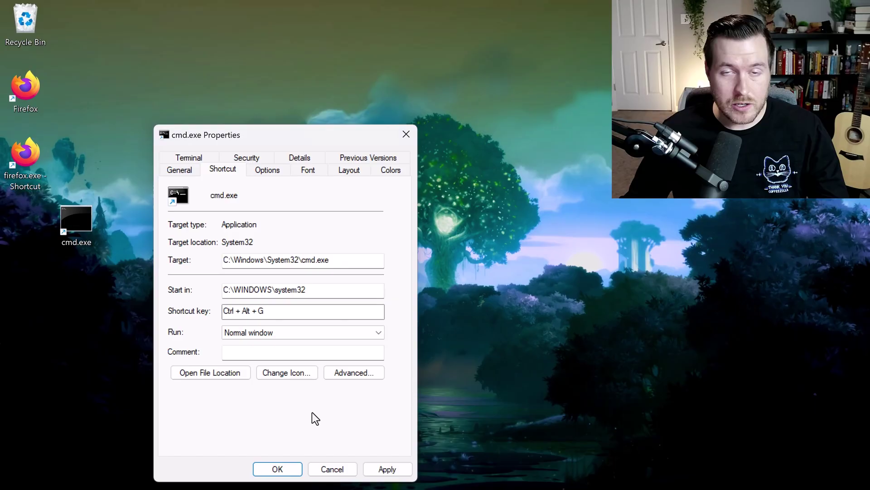
left_click(283, 470)
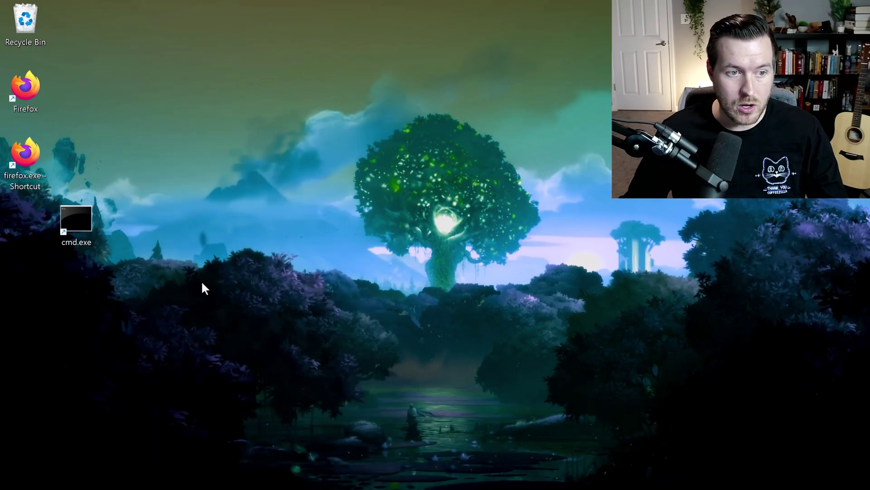
left_click(76, 221)
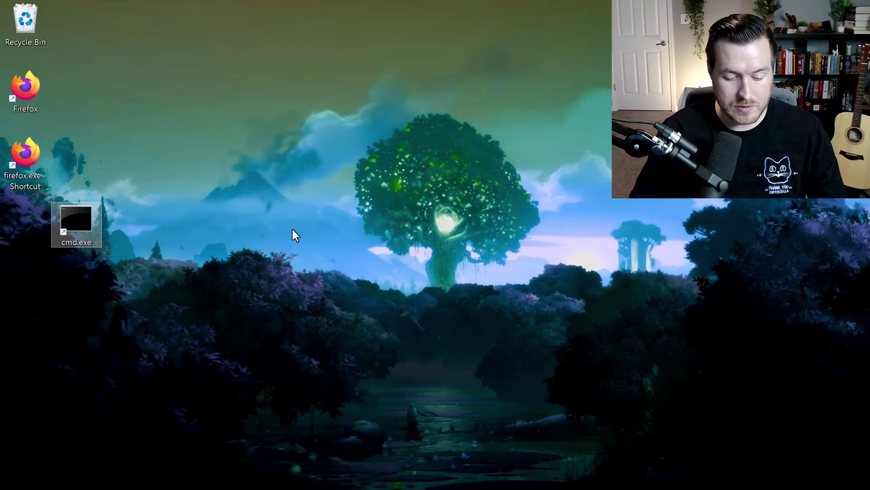
Launch Command Prompt with Ctrl+Alt+G, then close it with Alt+F4
key("ctrl+alt+g")
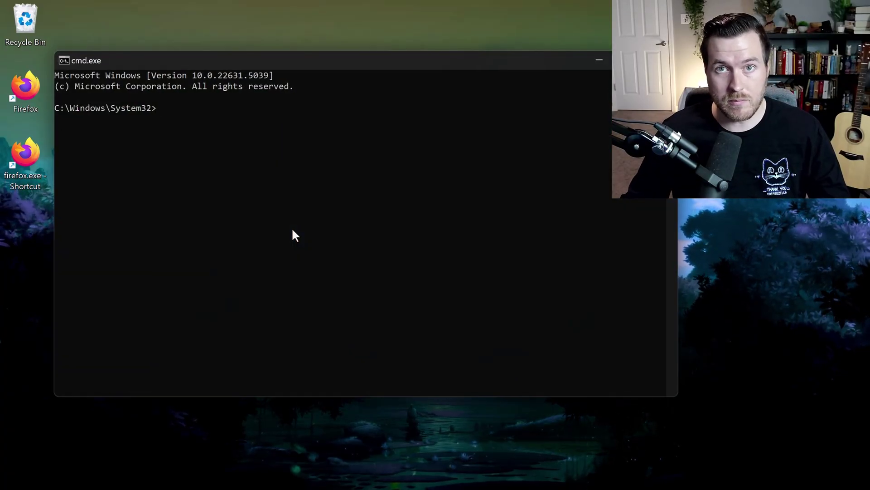
key("alt+F4")
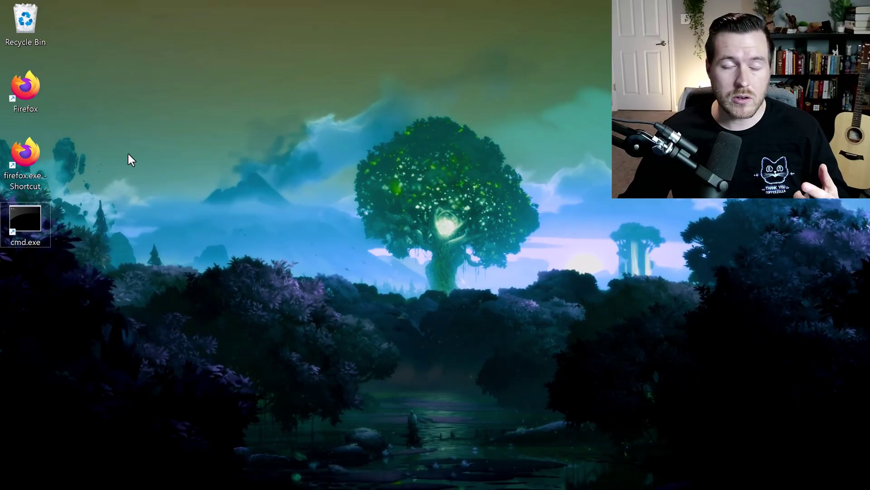
Create a new AutoHotkey script on the desktop named MyFirstScript
right_click(76, 88)
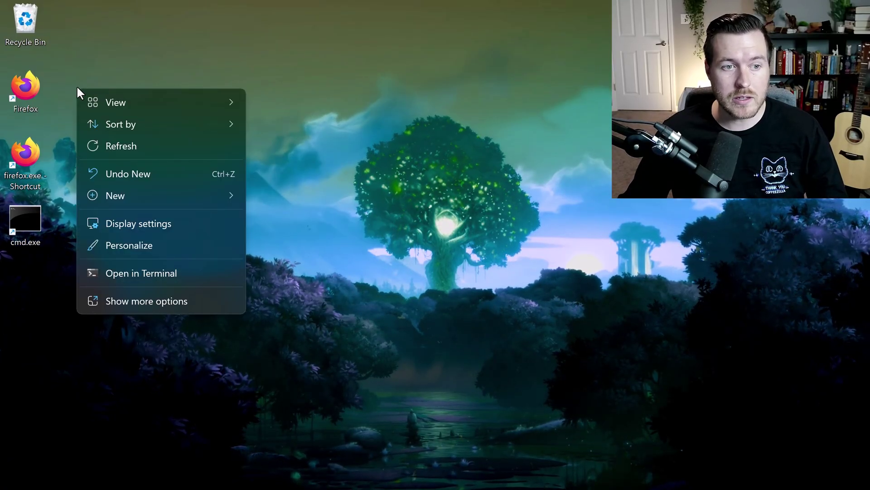
mouse_move(128, 204)
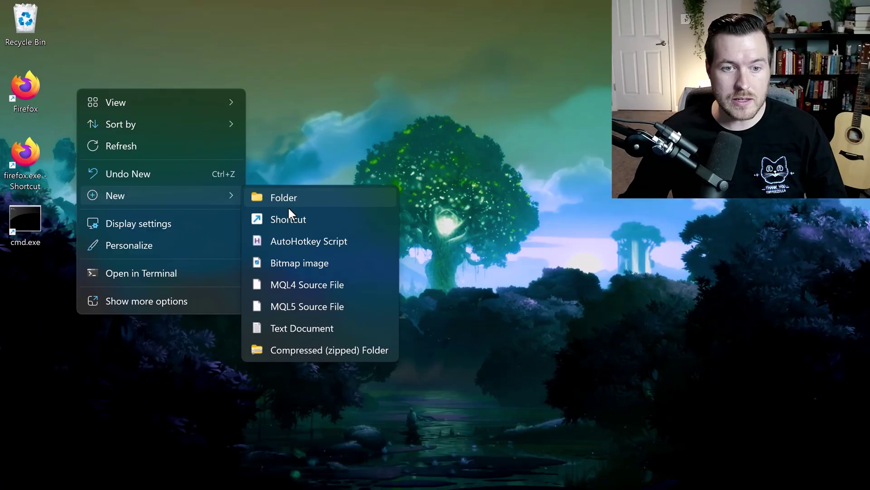
left_click(301, 244)
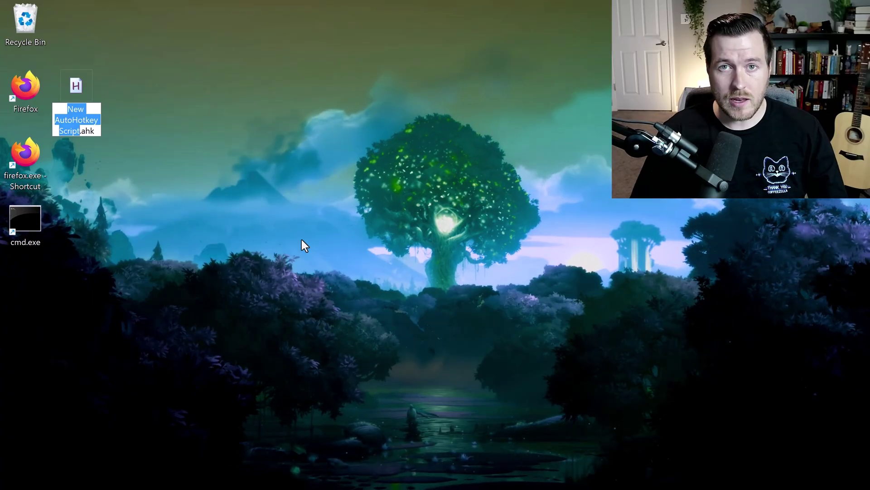
type("MyFirstScript")
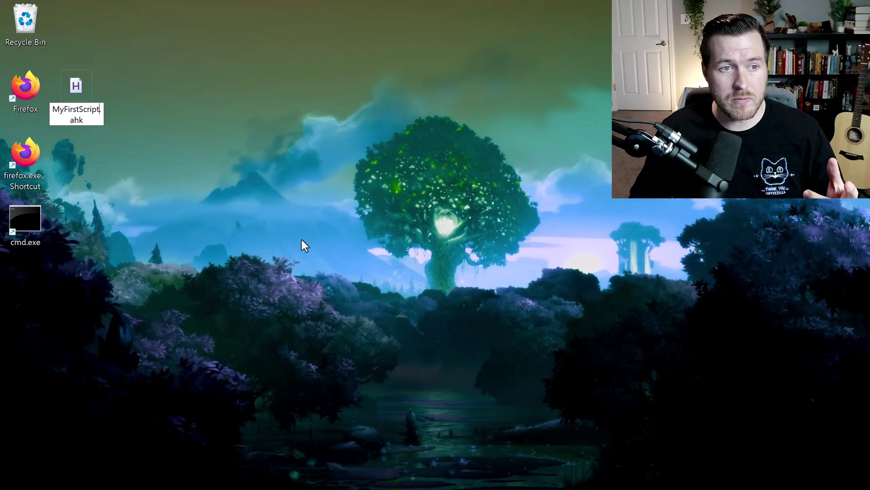
key("Return")
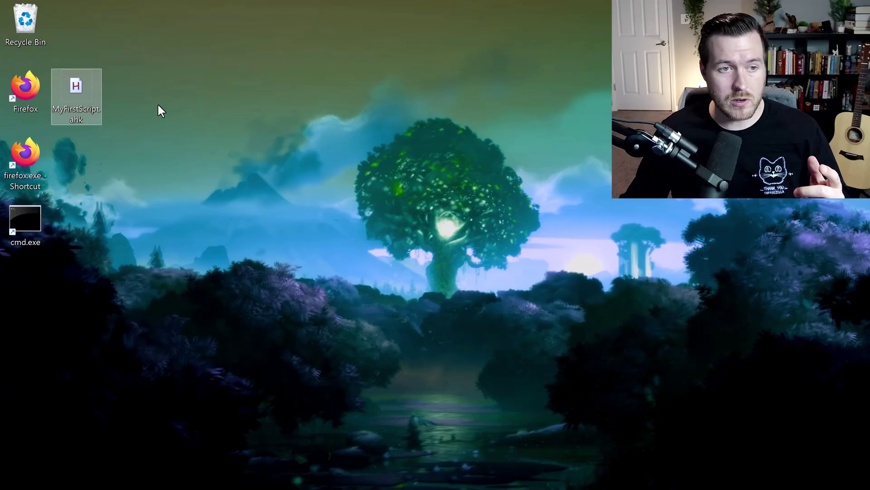
Open MyFirstScript.ahk in Sublime Text through Open with > Choose another app
right_click(74, 92)
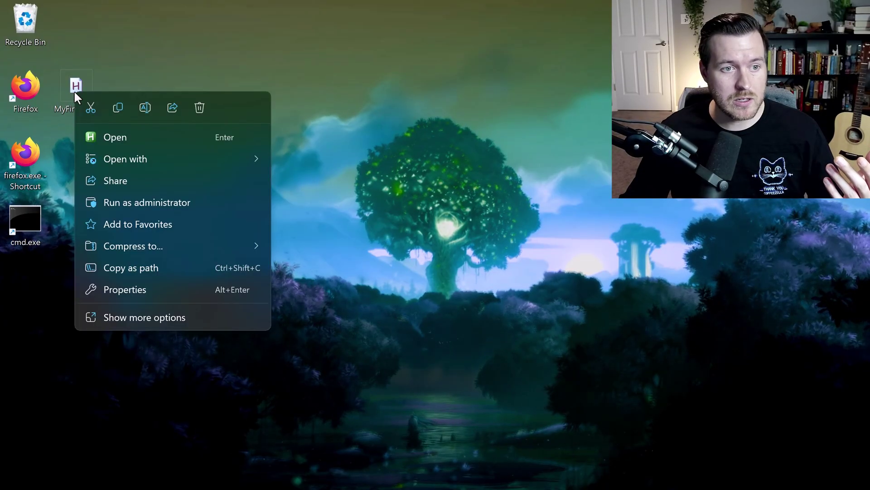
mouse_move(173, 157)
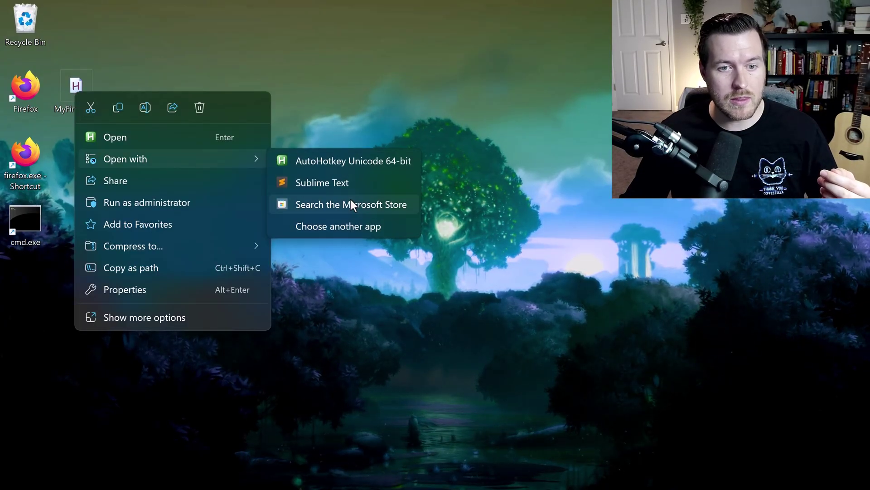
left_click(353, 225)
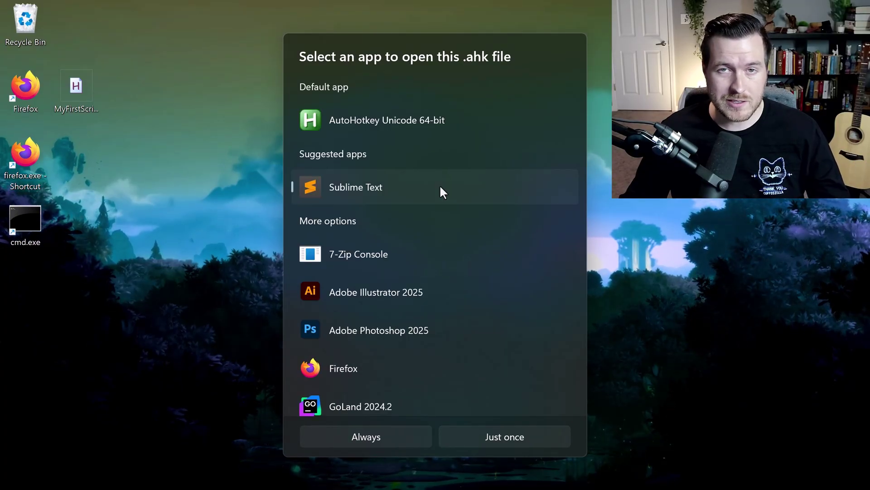
double_click(439, 191)
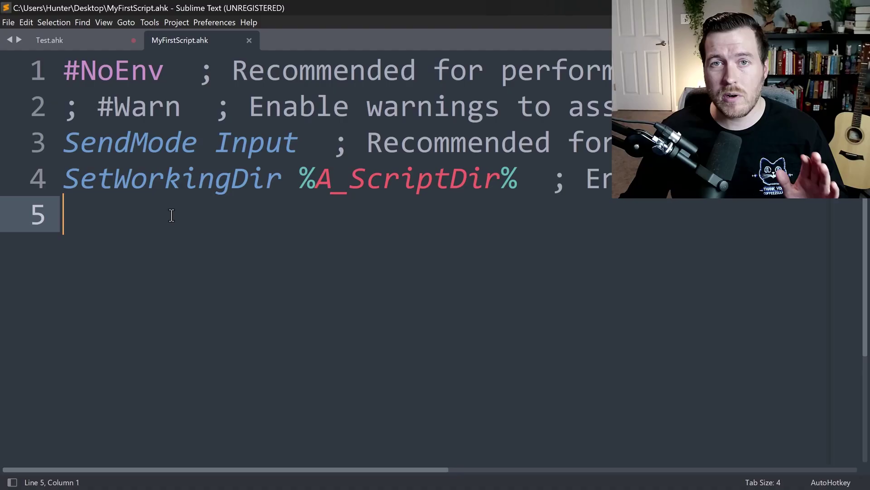
key("Return")
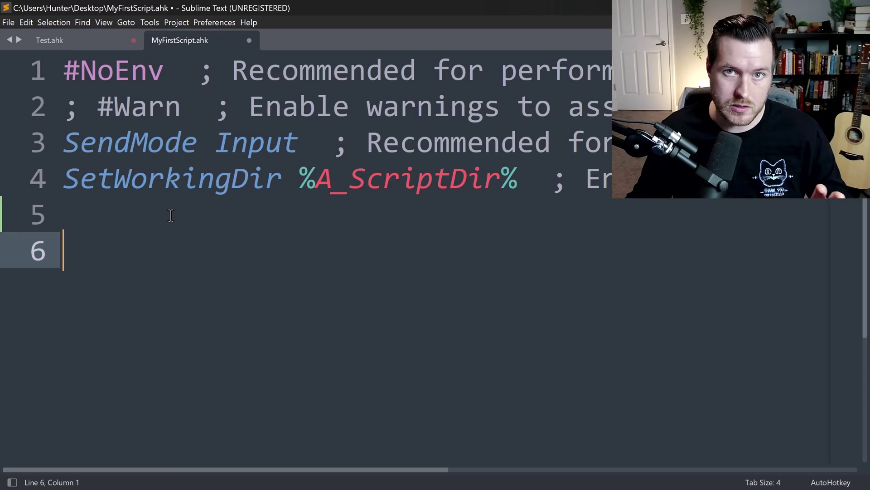
type("^f:: Run, https://www.facebook.com return")
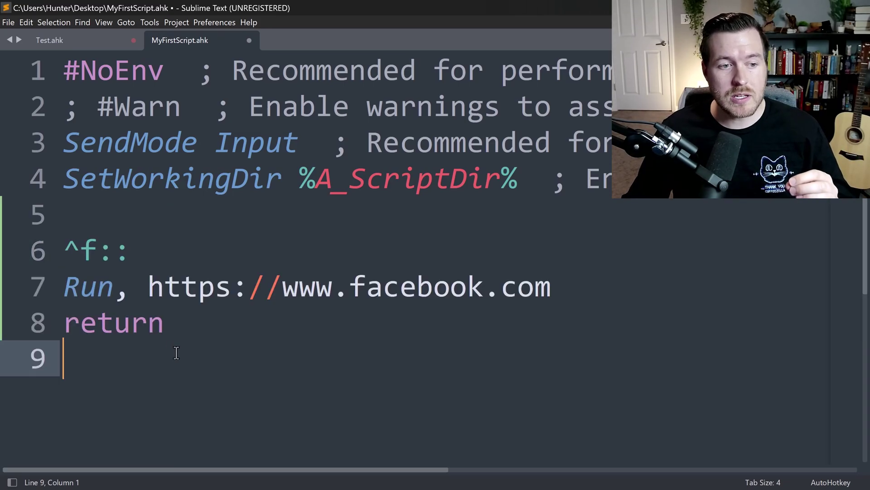
Highlight the ^f hotkey, :: separator, Run command, Facebook URL and return, then save the script
left_click_drag(64, 250, 95, 250)
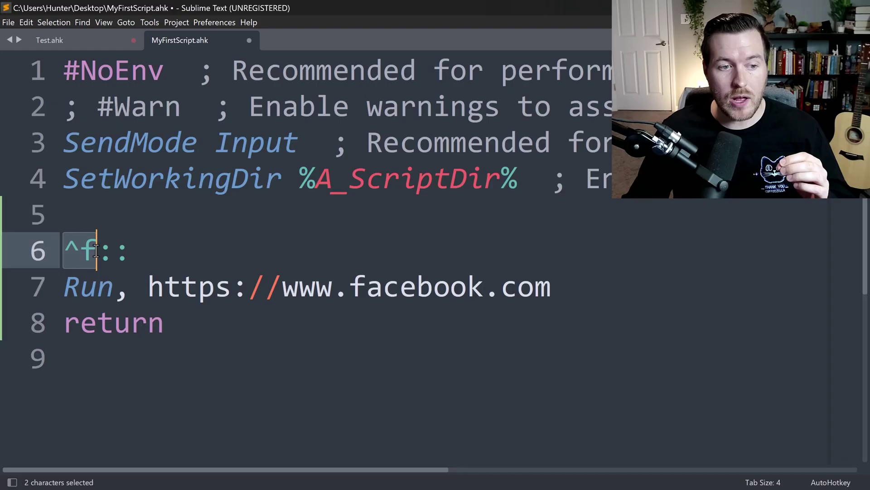
left_click(106, 250)
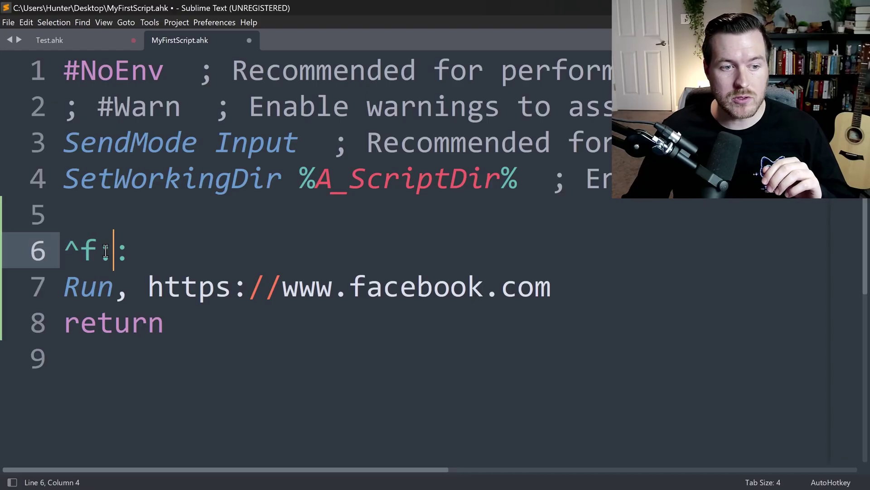
left_click_drag(97, 250, 127, 256)
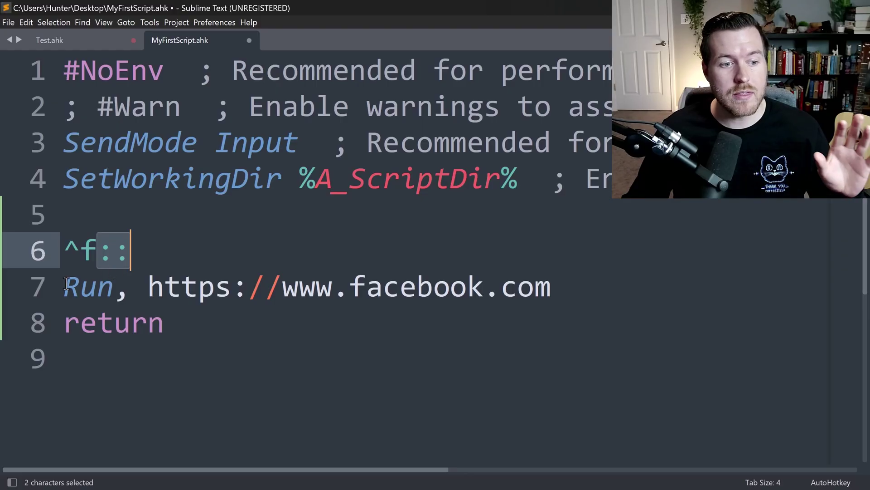
left_click_drag(64, 287, 113, 288)
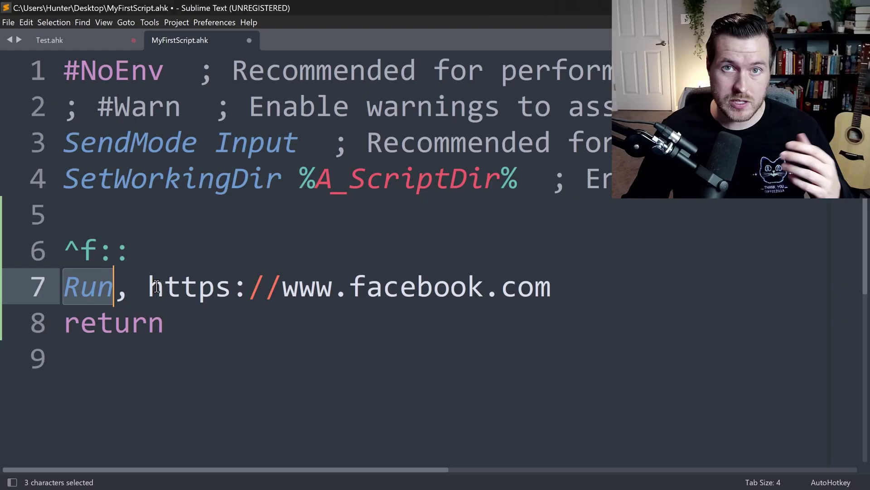
left_click_drag(149, 286, 578, 286)
left_click(87, 326)
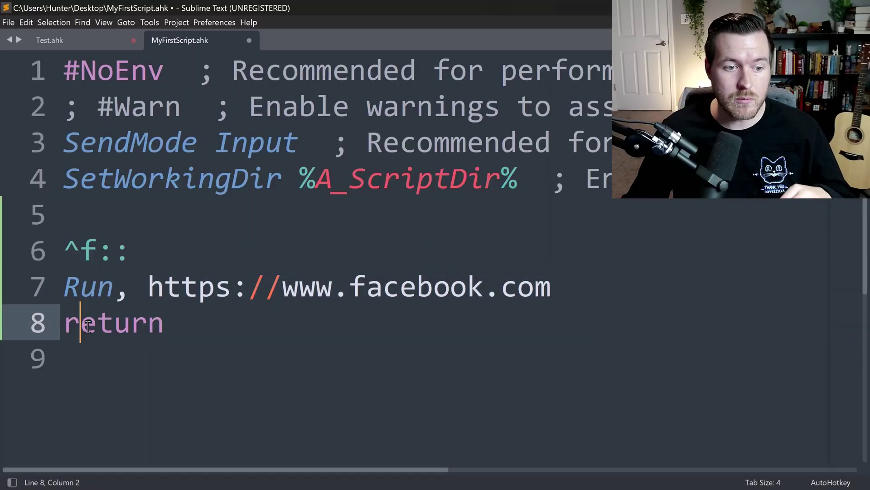
double_click(87, 327)
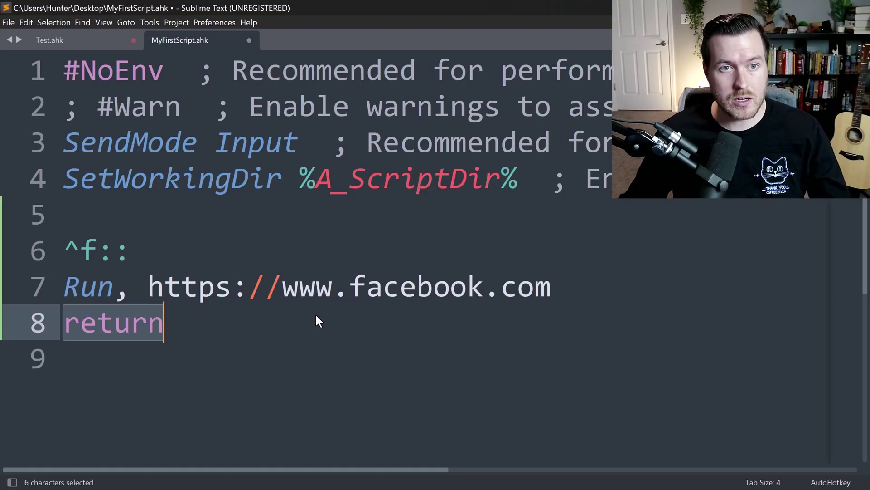
key("ctrl+s")
Hide Sublime Text to reveal the desktop and select the MyFirstScript.ahk file
key("super+d")
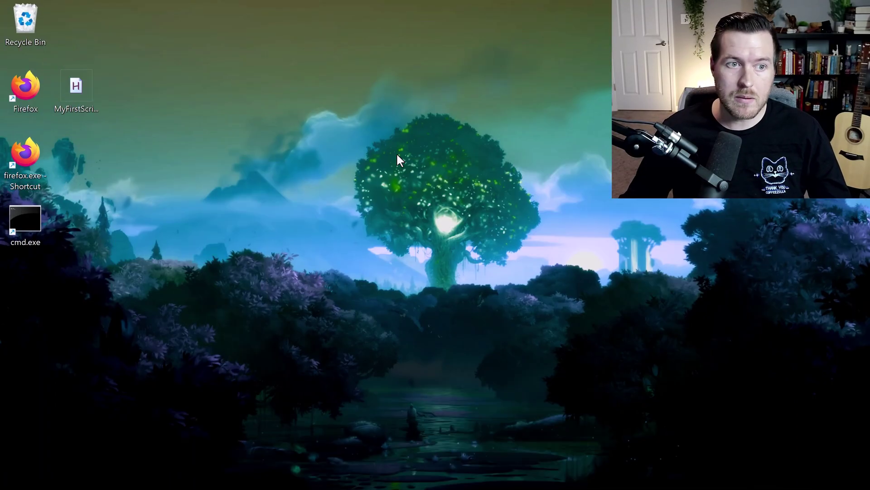
left_click(86, 92)
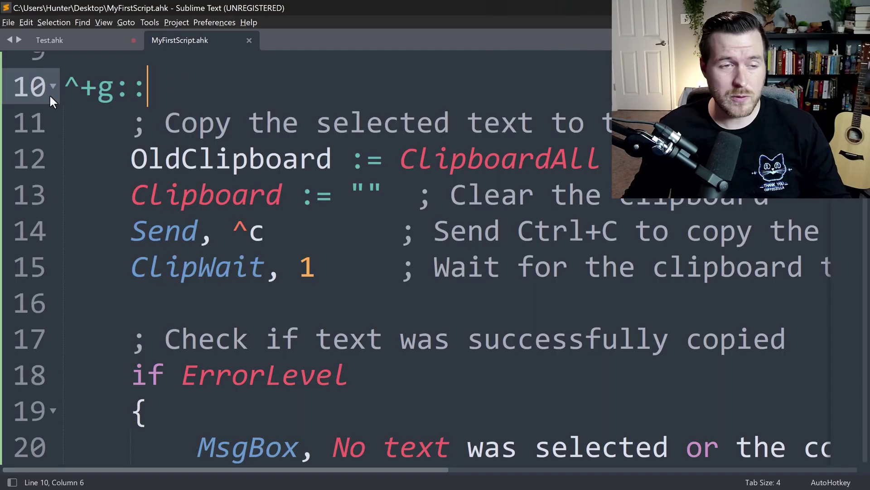
Select the ^+g hotkey on line 10, then the sample comment text on line 11
left_click_drag(64, 87, 110, 87)
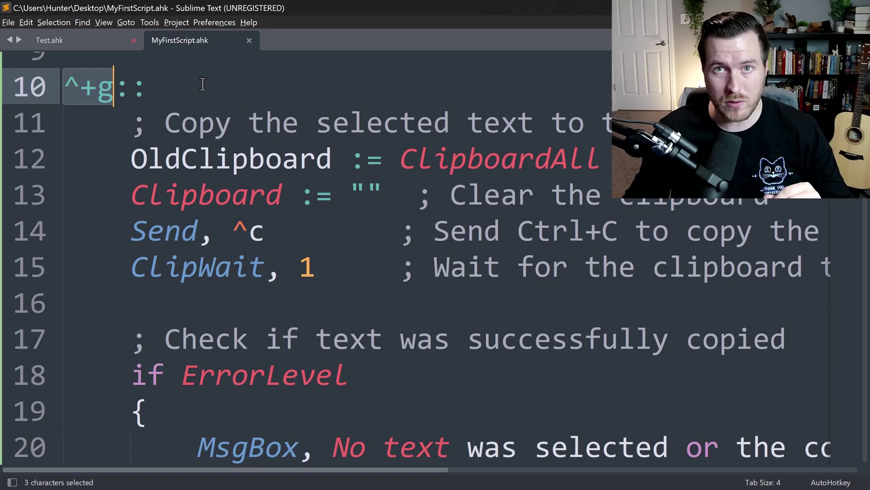
left_click(164, 120)
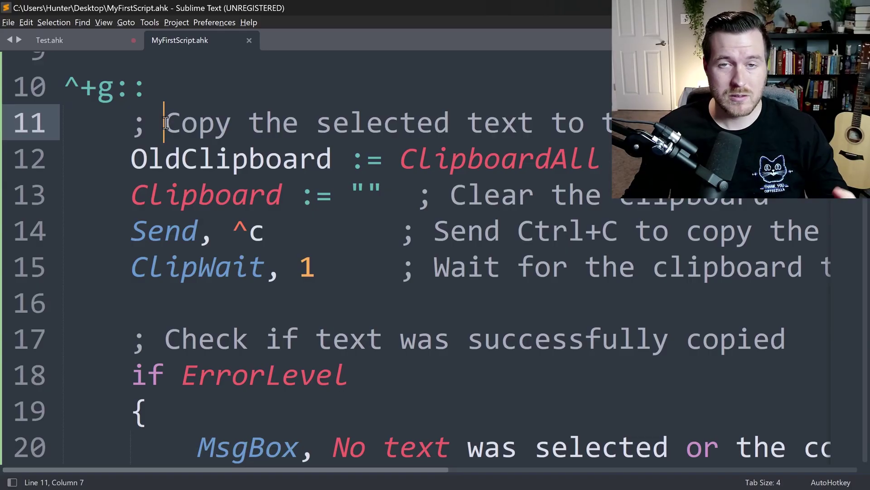
left_click_drag(164, 120, 816, 125)
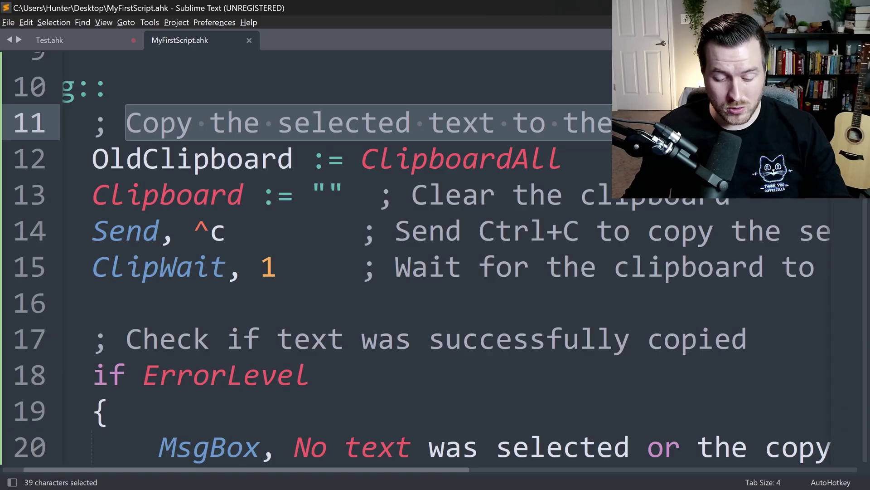
Google the selected comment text with Ctrl+Shift+G, then search 'Where is my clipboard in Google?' likewise
key("ctrl+shift+g")
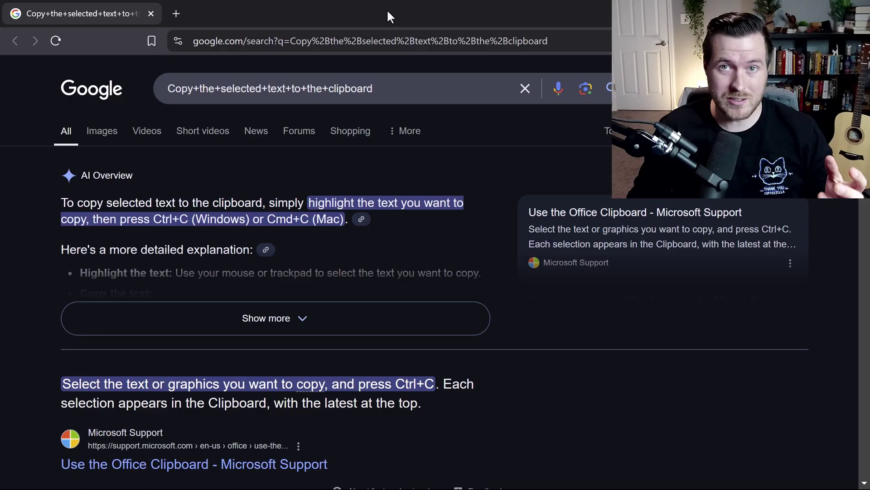
scroll(570, 309, "down", 5)
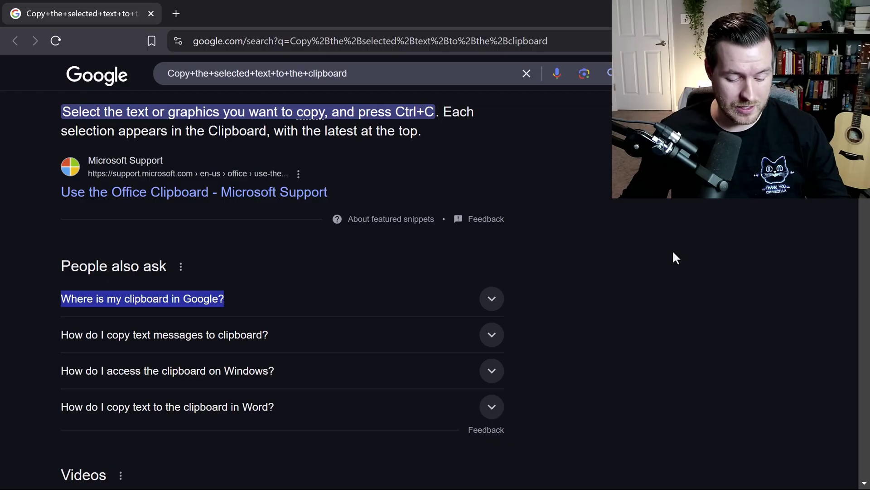
key("ctrl+shift+g")
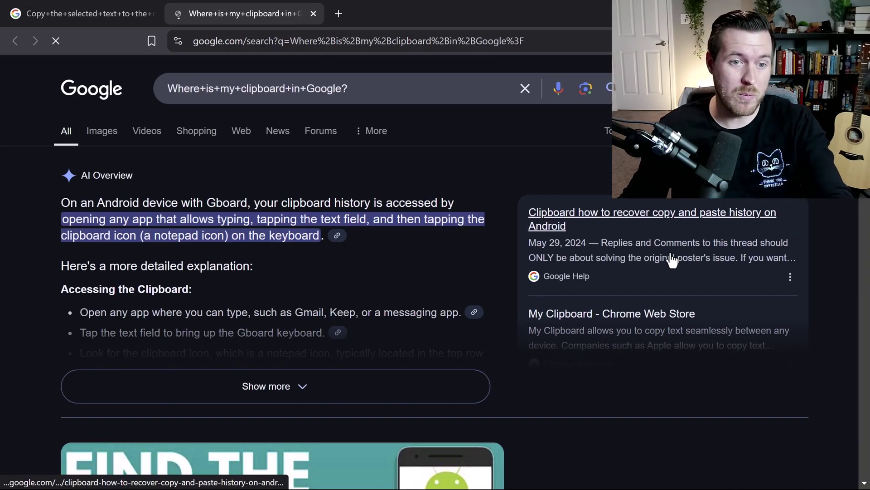